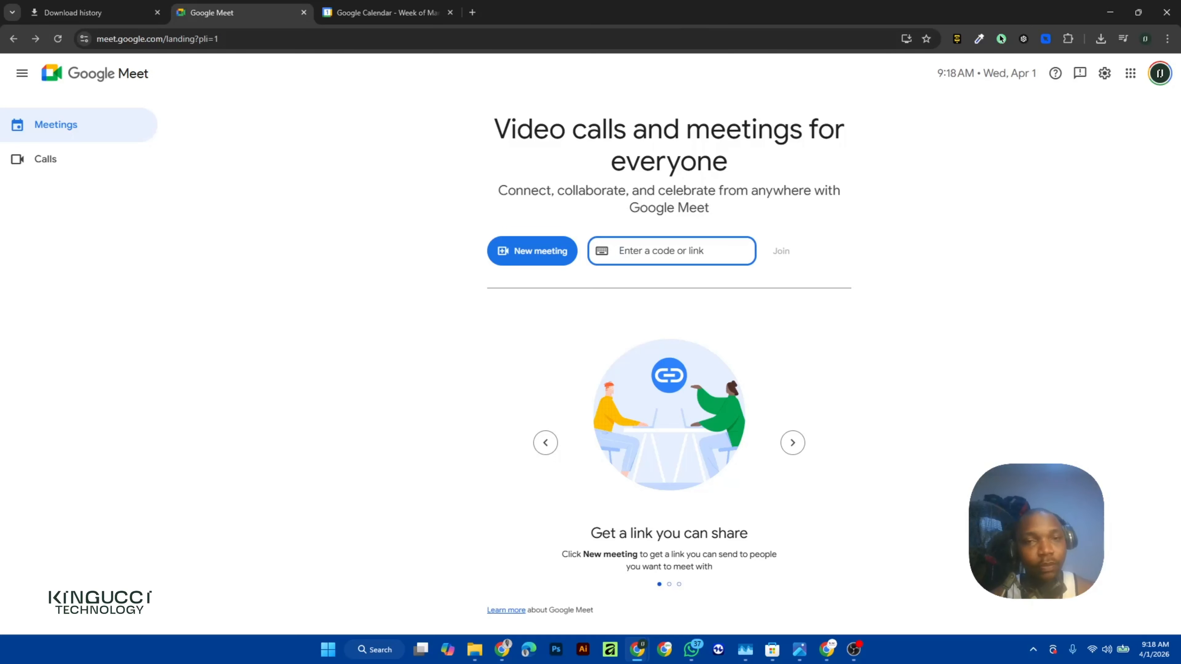
# Create a Google Meet meeting for later and dismiss its joining info
pyautogui.click(545, 253)
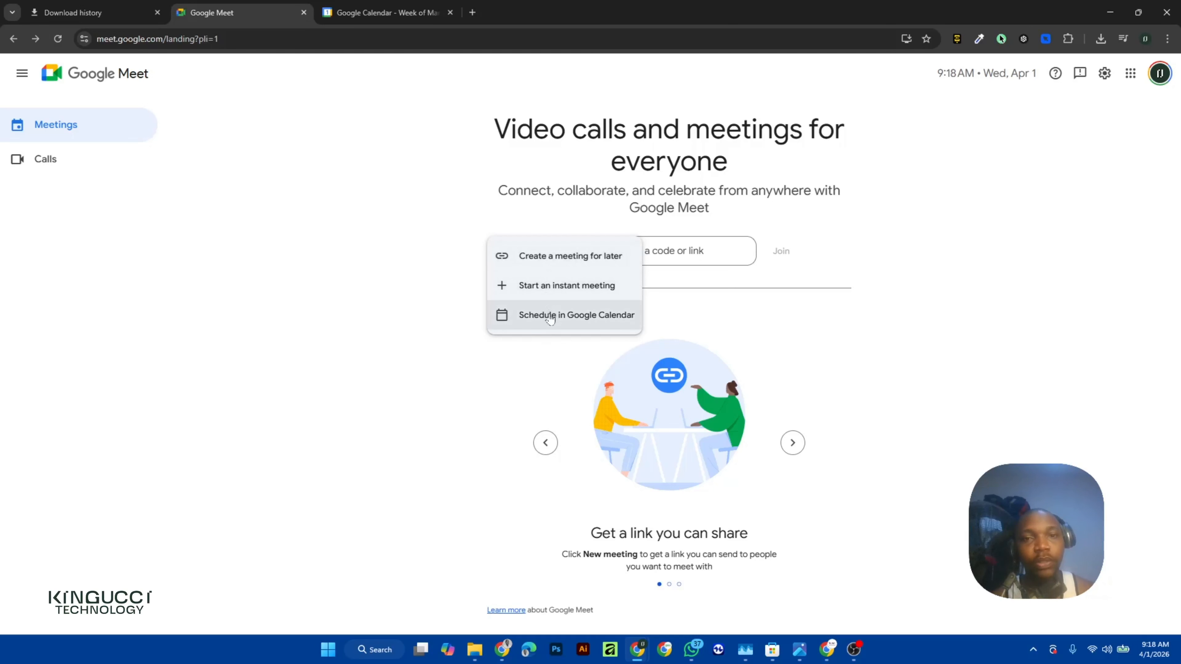
pyautogui.click(530, 262)
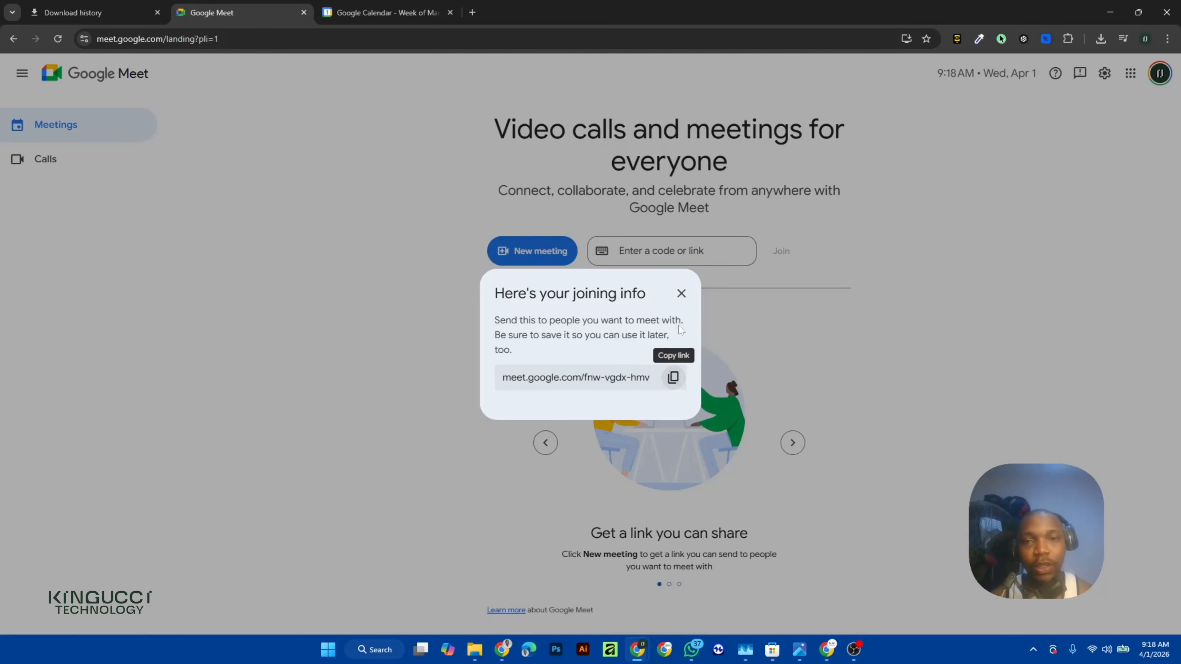
pyautogui.click(680, 294)
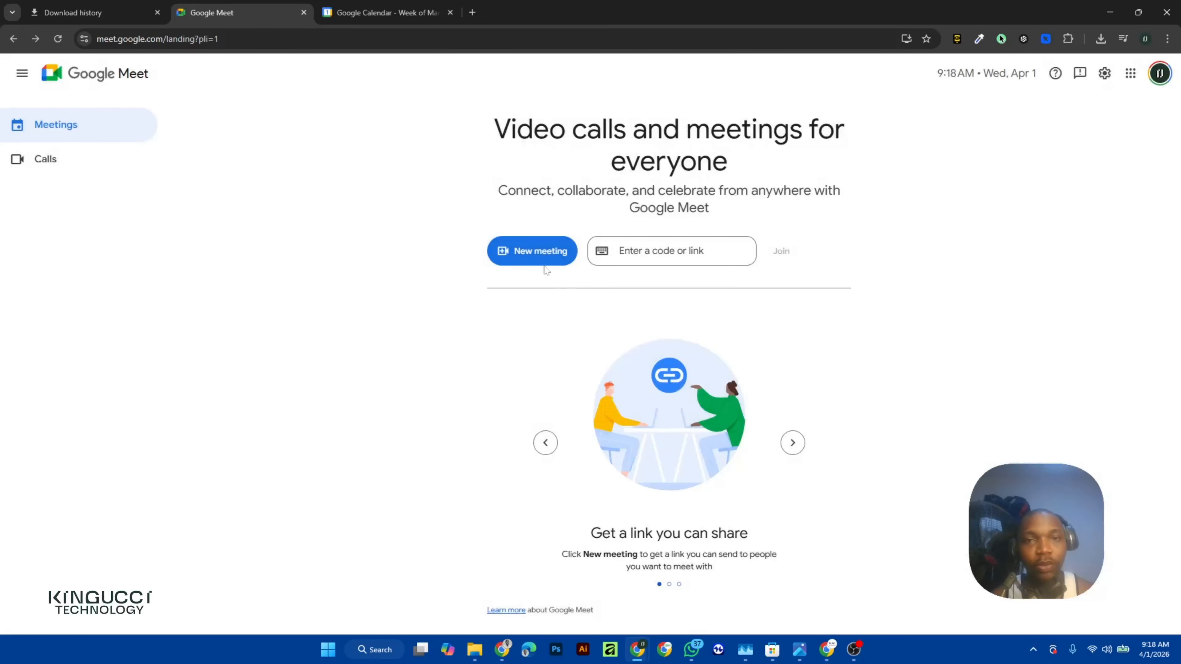
# Start an instant meeting and return to the Google Meet landing page
pyautogui.click(540, 256)
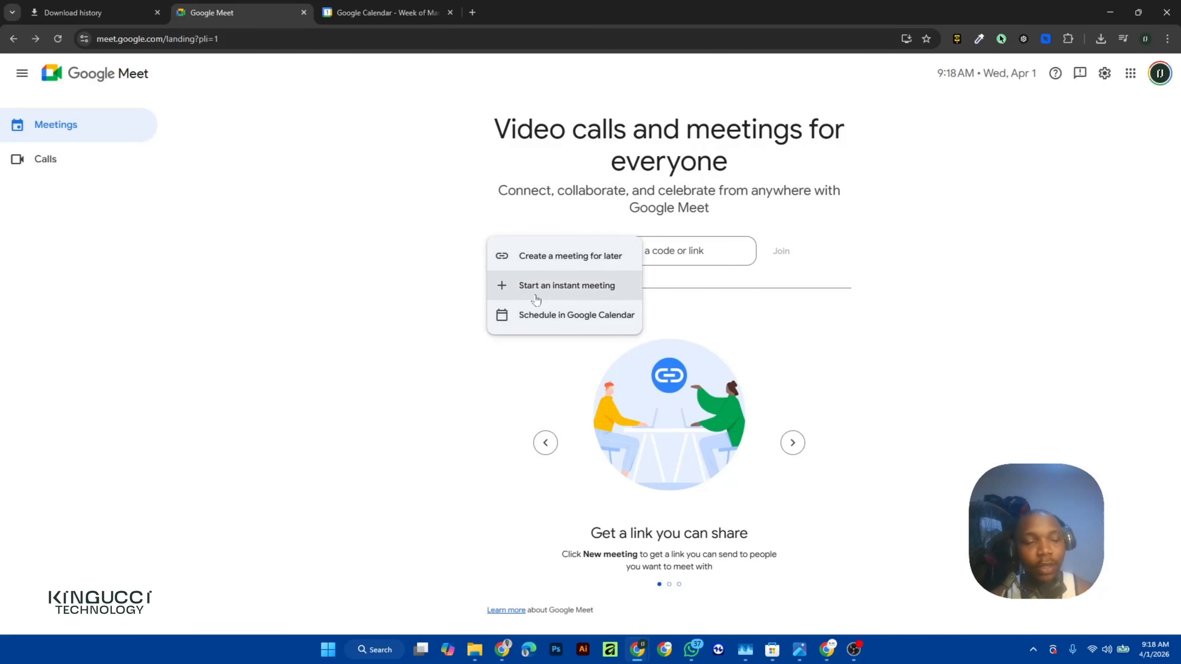
pyautogui.click(536, 296)
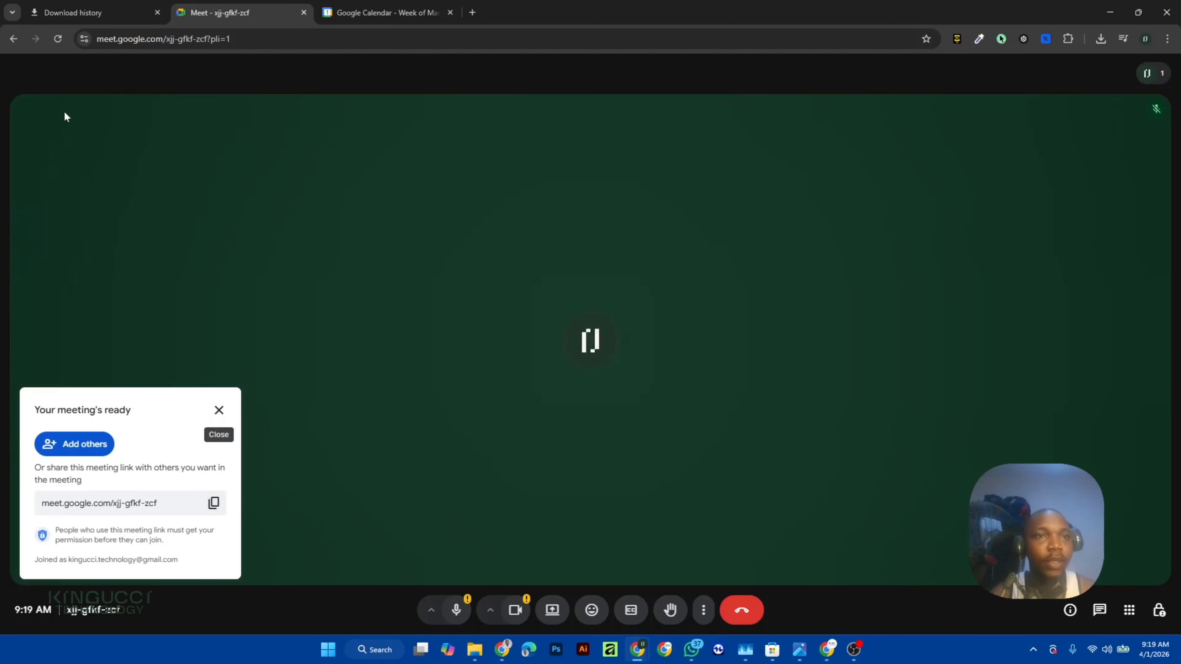
pyautogui.click(13, 39)
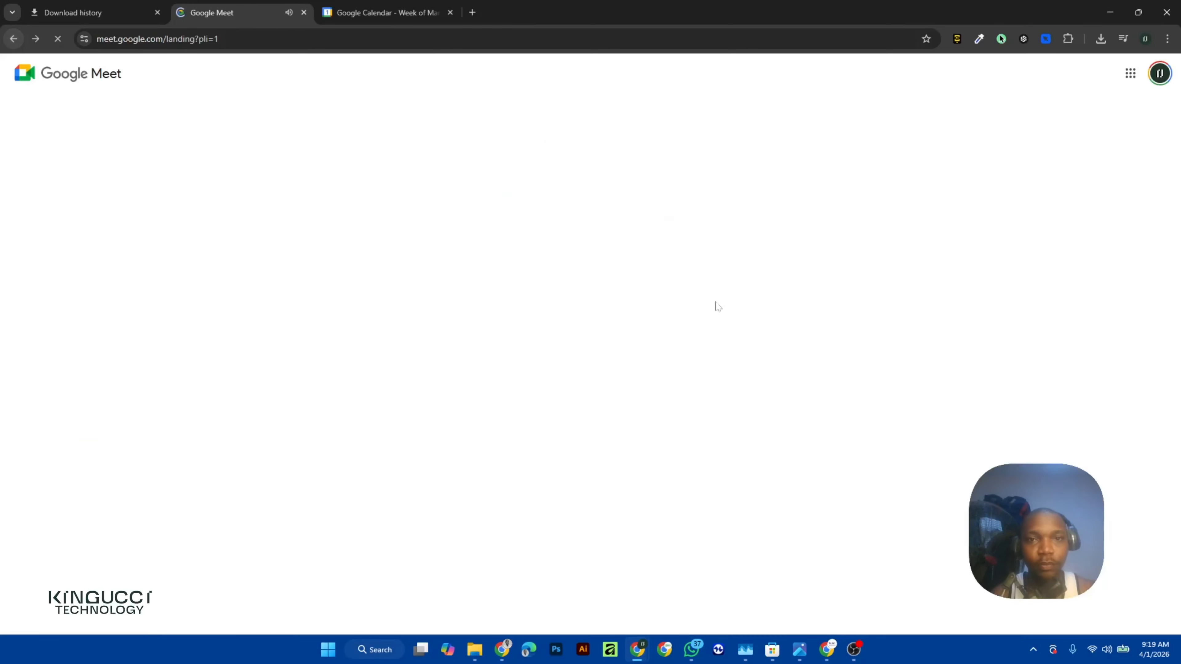
# Schedule a new meeting in Google Calendar and title the event "review"
pyautogui.click(525, 261)
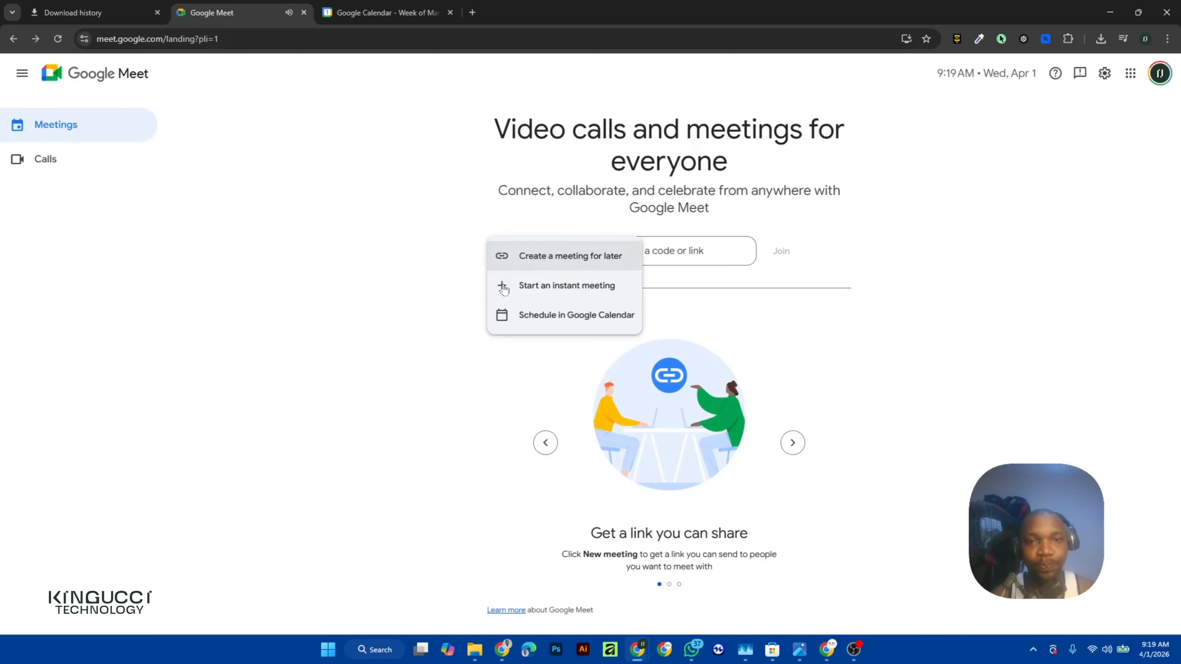
pyautogui.click(554, 316)
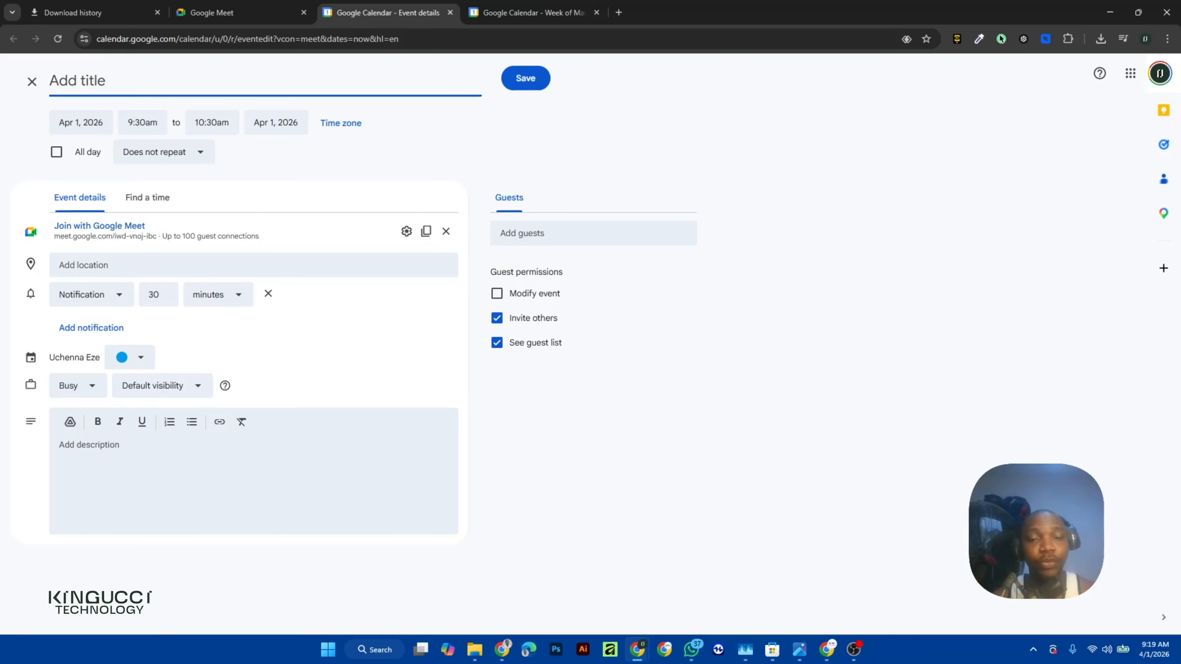
pyautogui.write('review')
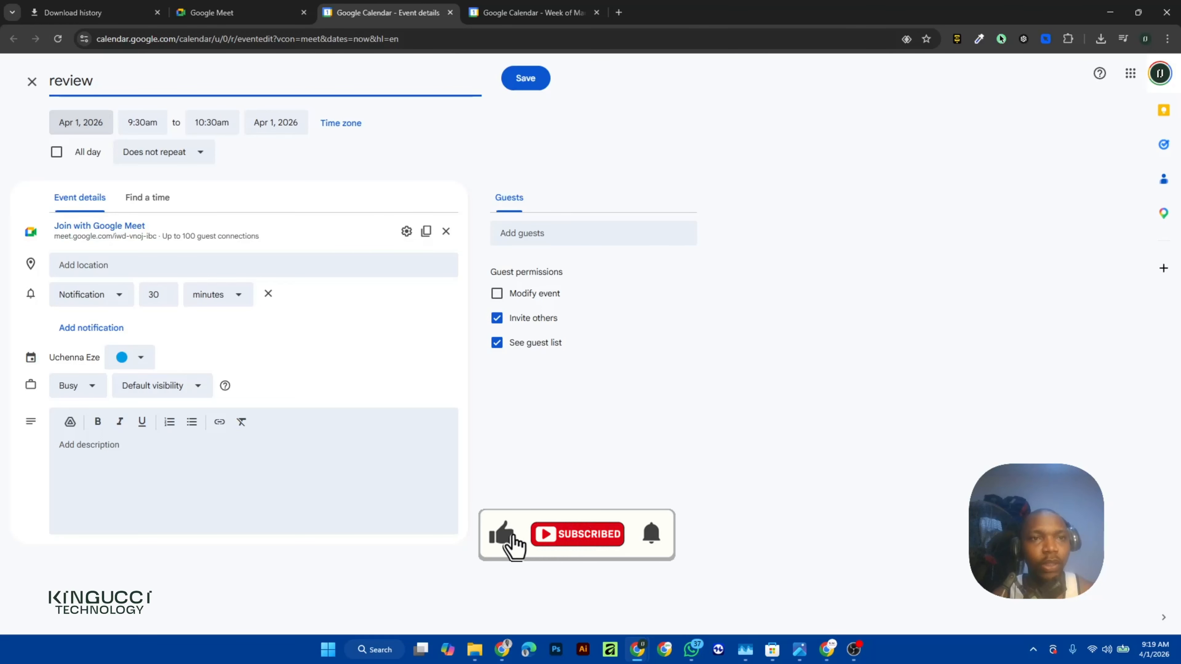
# Set the event's date to Apr 2, 2026 and its start time to 9:35am
pyautogui.click(81, 123)
pyautogui.click(159, 189)
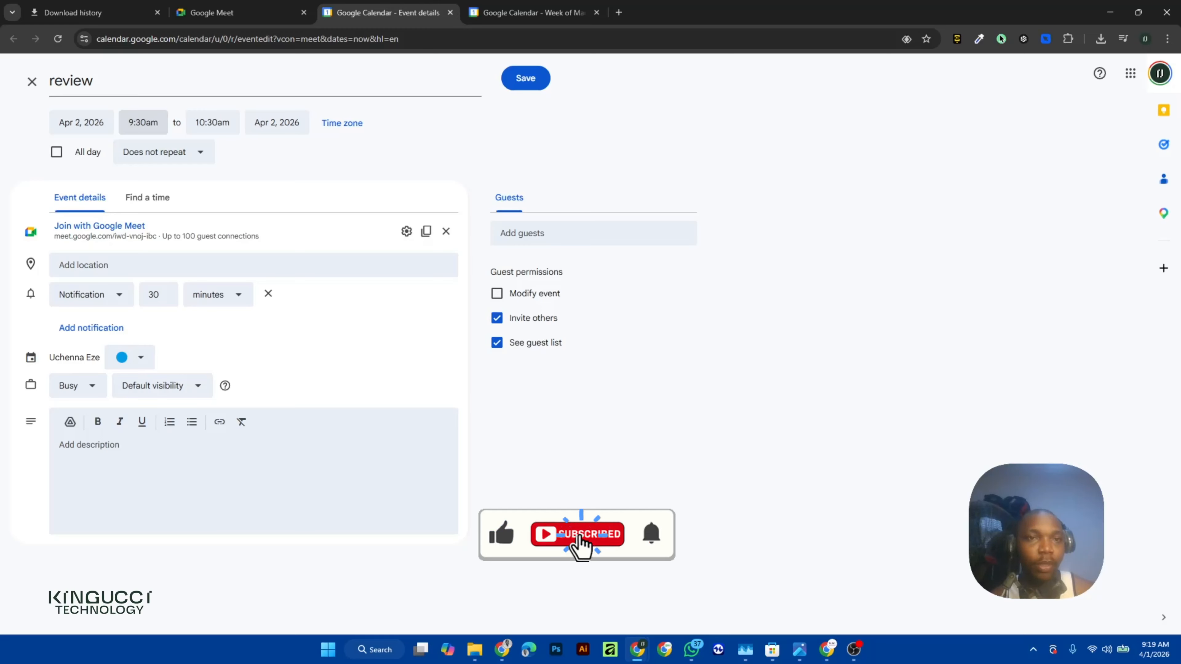
pyautogui.click(143, 122)
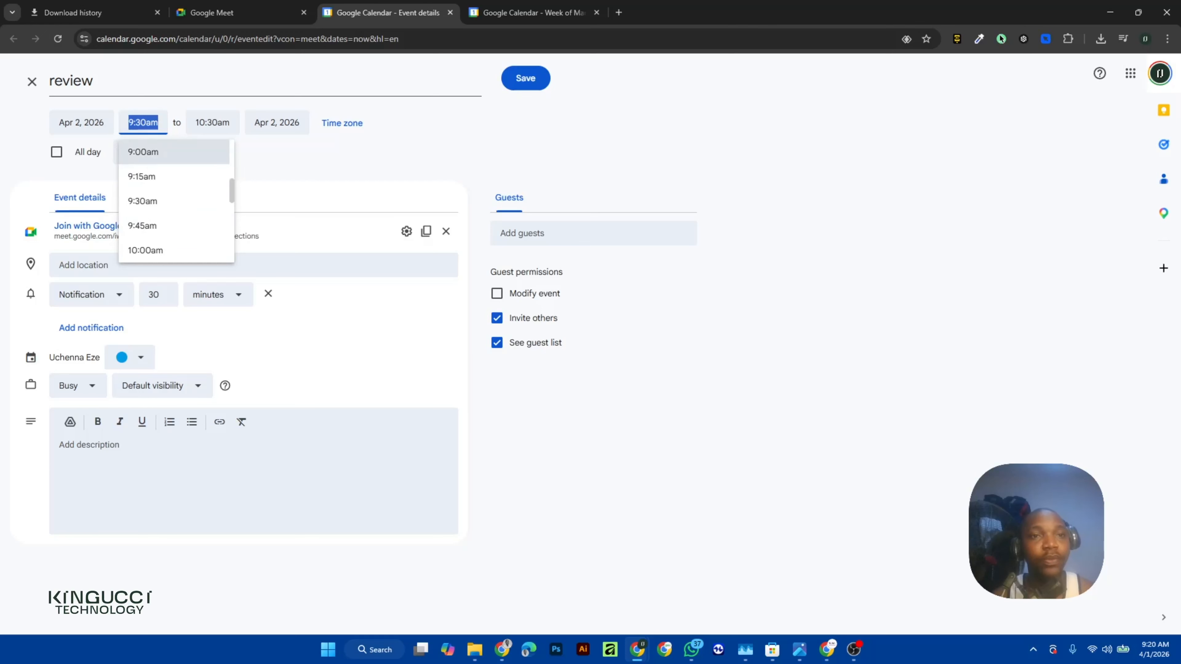
pyautogui.click(145, 123)
pyautogui.press('BackSpace')
pyautogui.press('BackSpace')
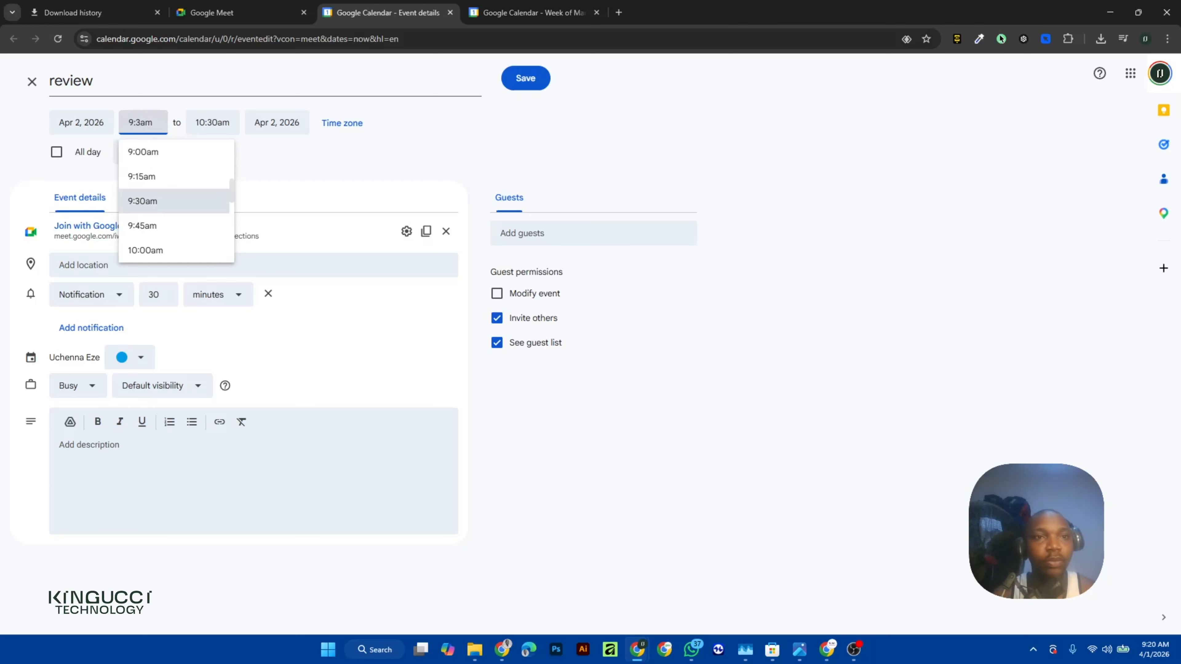
pyautogui.write('35')
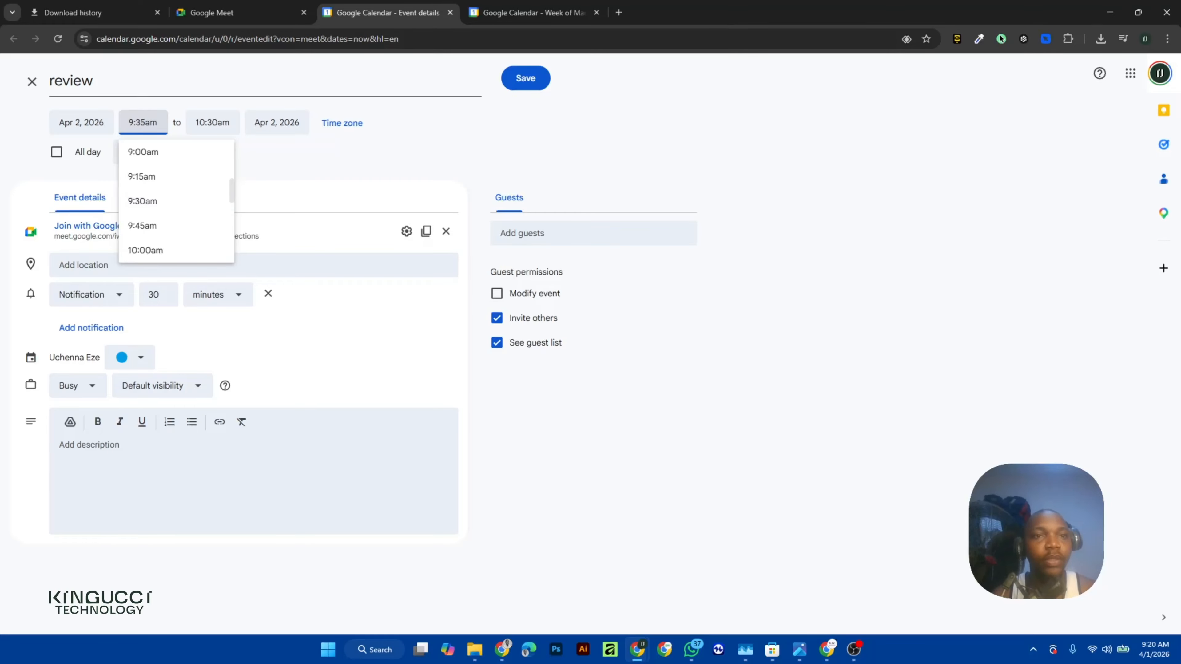
pyautogui.click(270, 149)
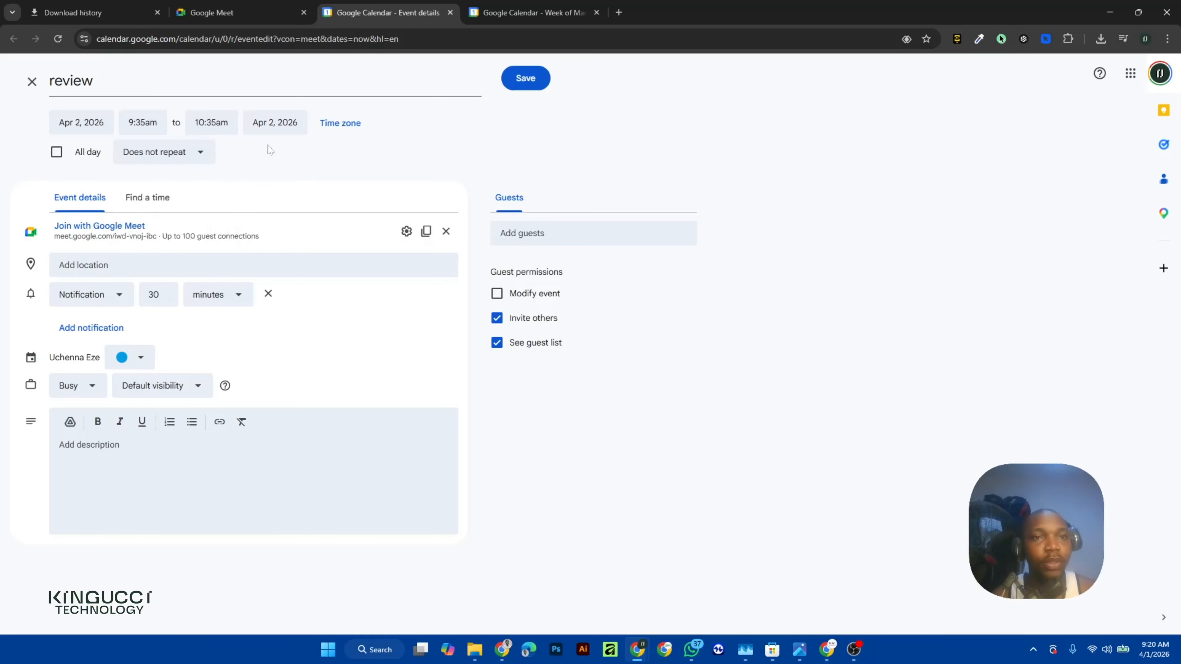
# Look through the event's start time zone choices and its repeat options
pyautogui.click(339, 125)
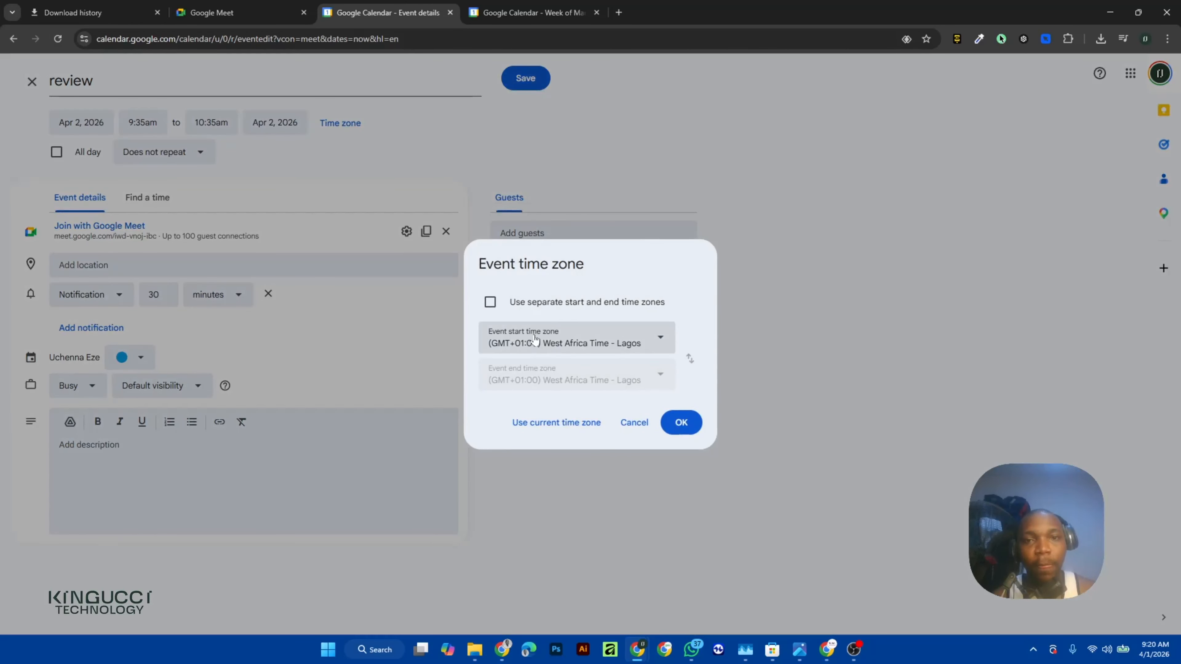
pyautogui.click(535, 339)
pyautogui.scroll(-3, 578, 496)
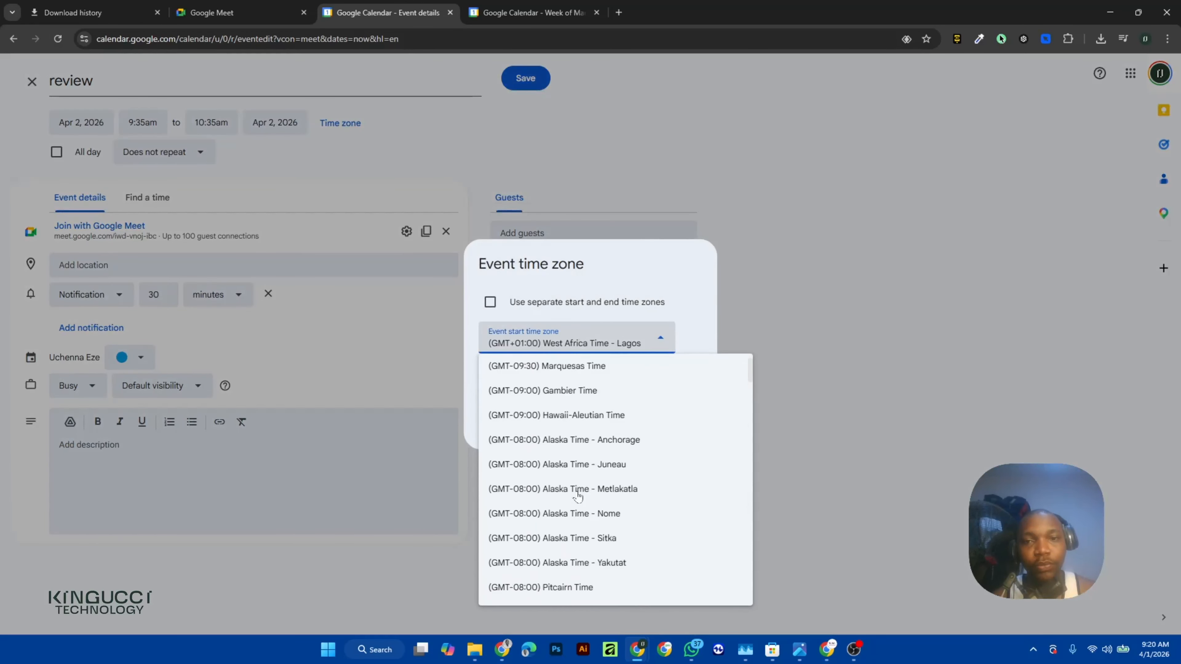
pyautogui.scroll(-3, 578, 497)
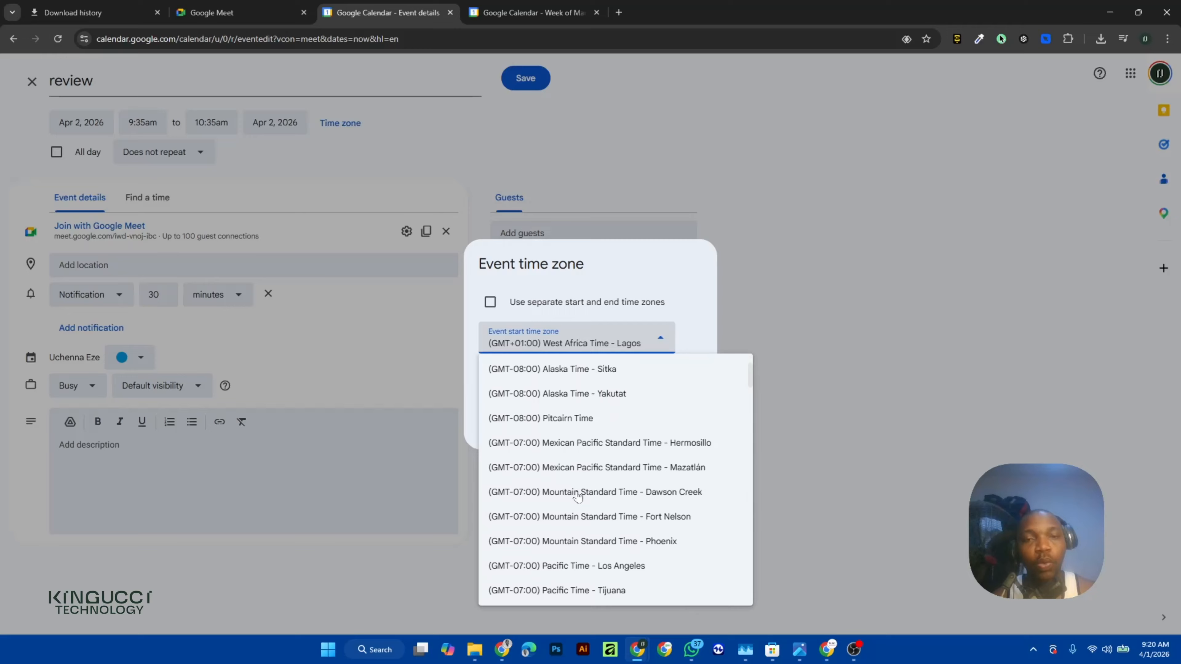
pyautogui.click(663, 205)
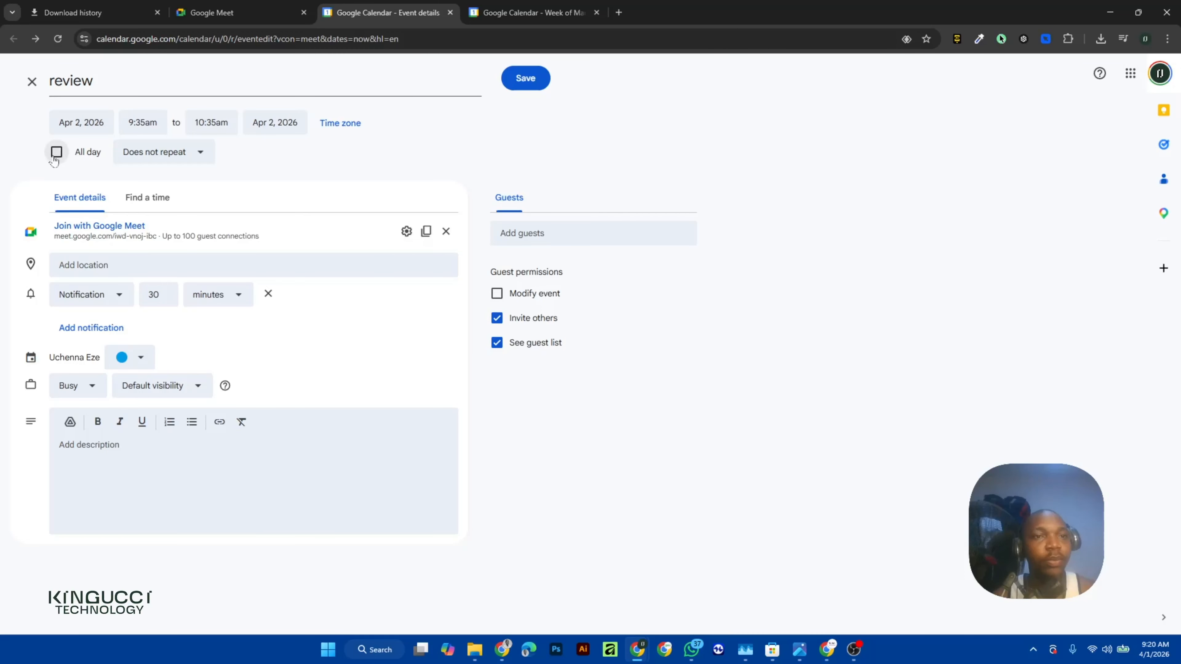
pyautogui.click(157, 155)
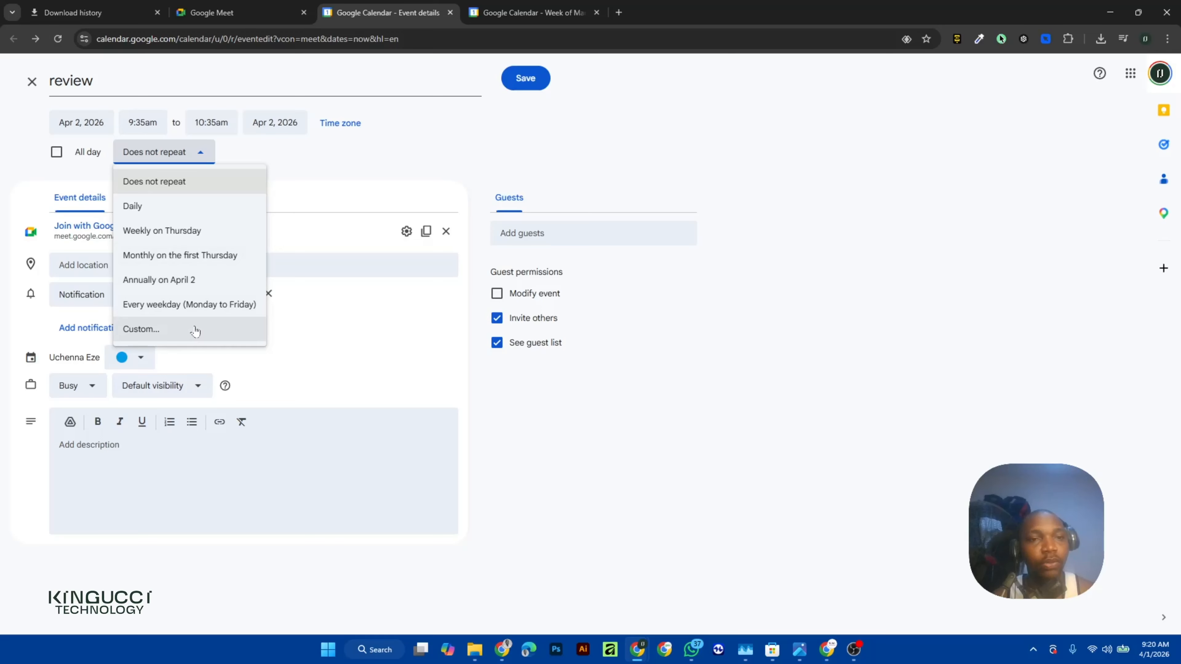
pyautogui.click(333, 181)
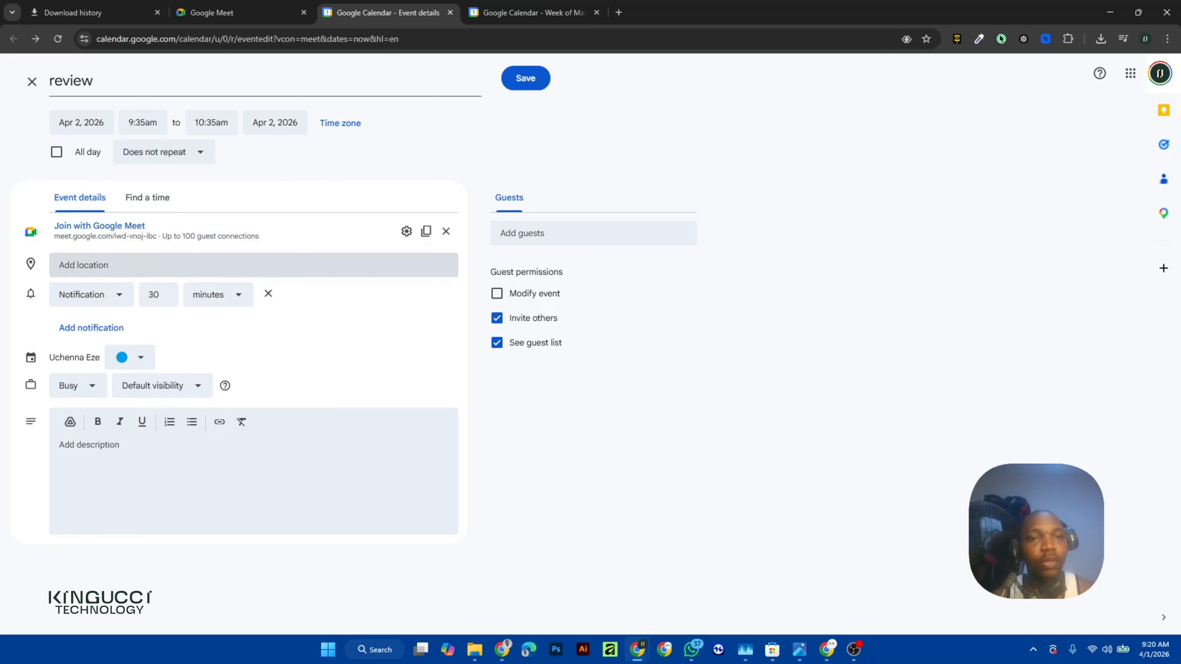
# Set the event notification to 27 minutes, and switch the guests' Modify event permission on and back off
pyautogui.click(163, 299)
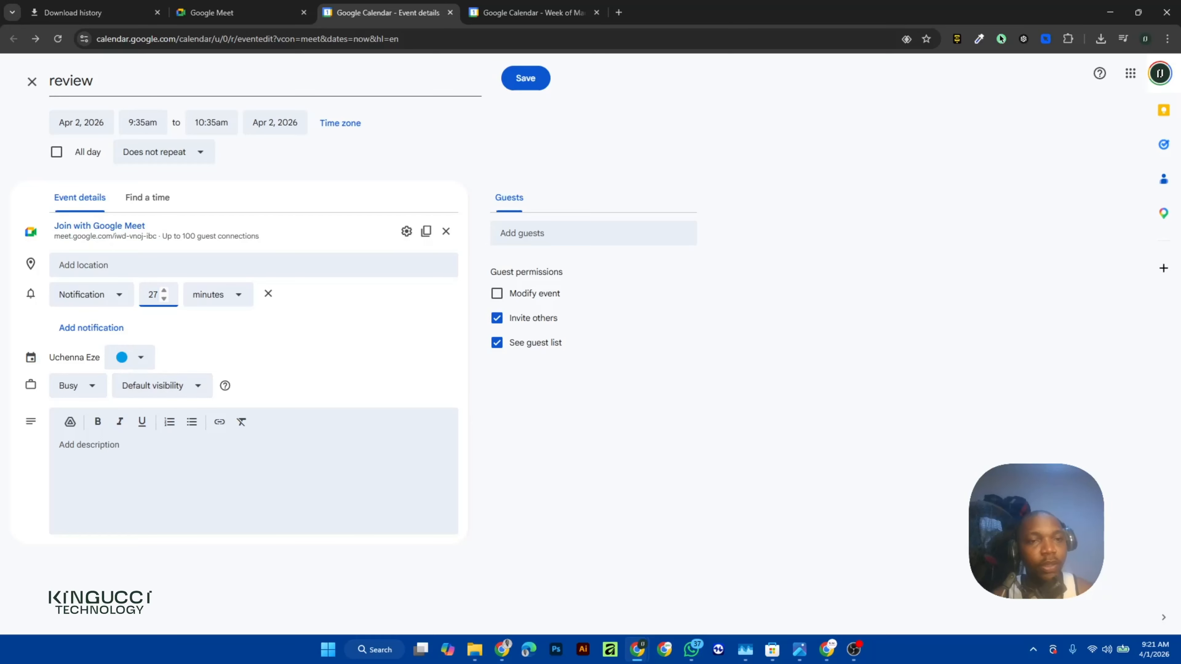
pyautogui.click(89, 446)
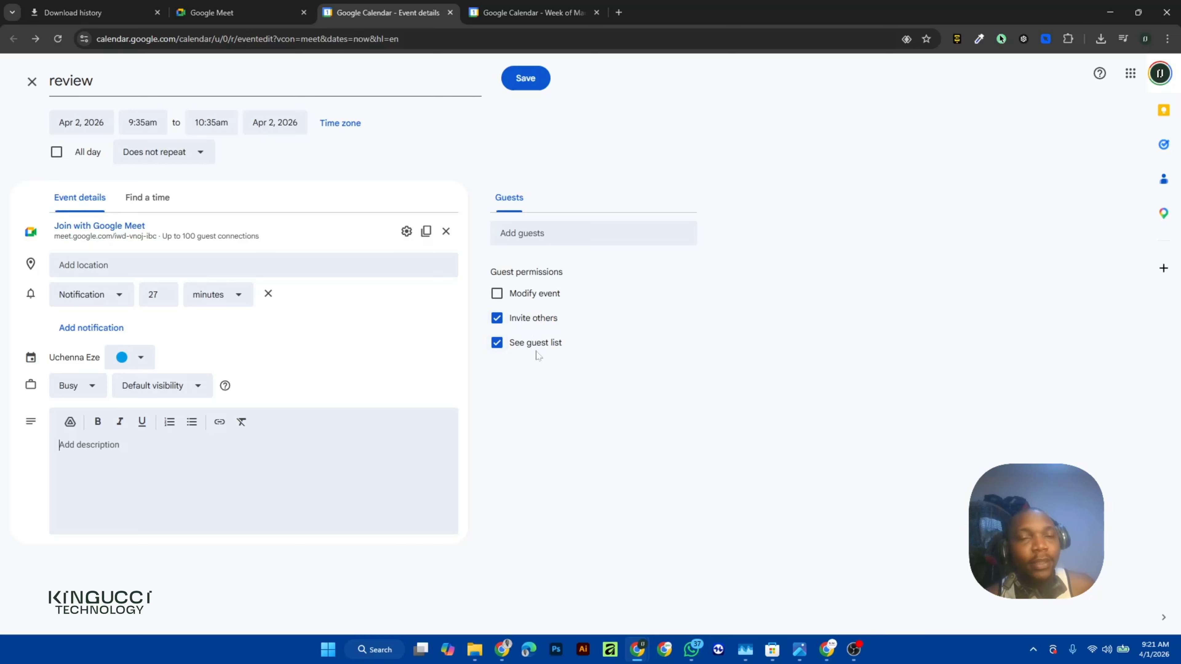
pyautogui.click(497, 294)
pyautogui.click(497, 294)
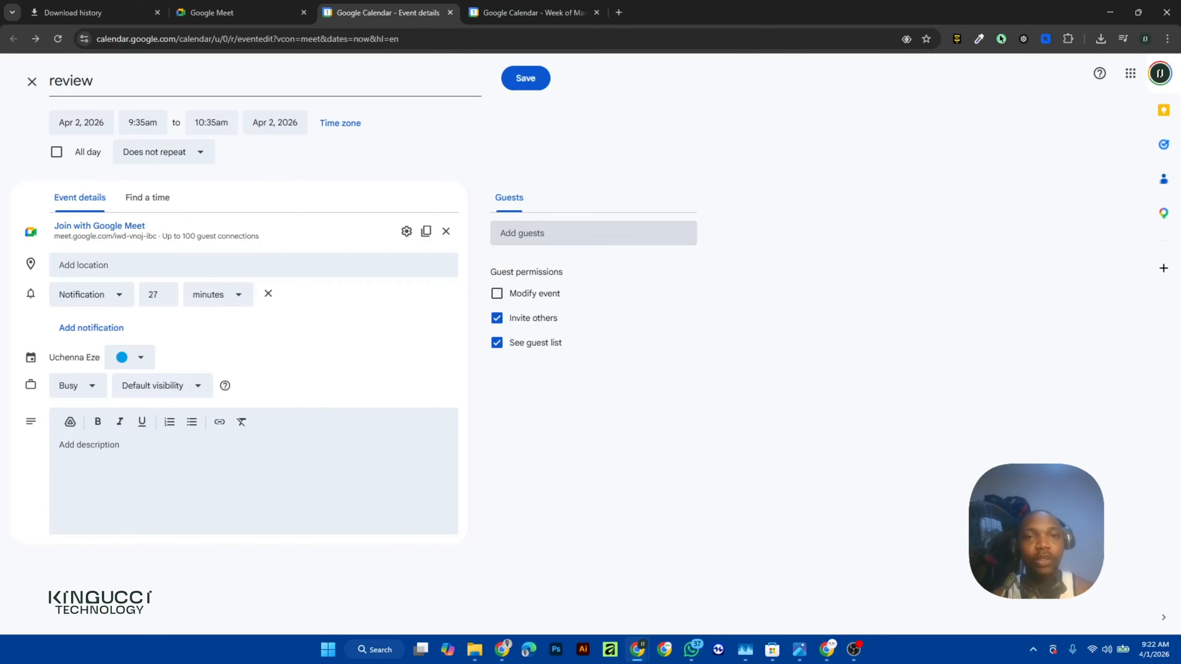
# Add the suggested contact as a guest, and save the event with invitation emails sent
pyautogui.click(576, 234)
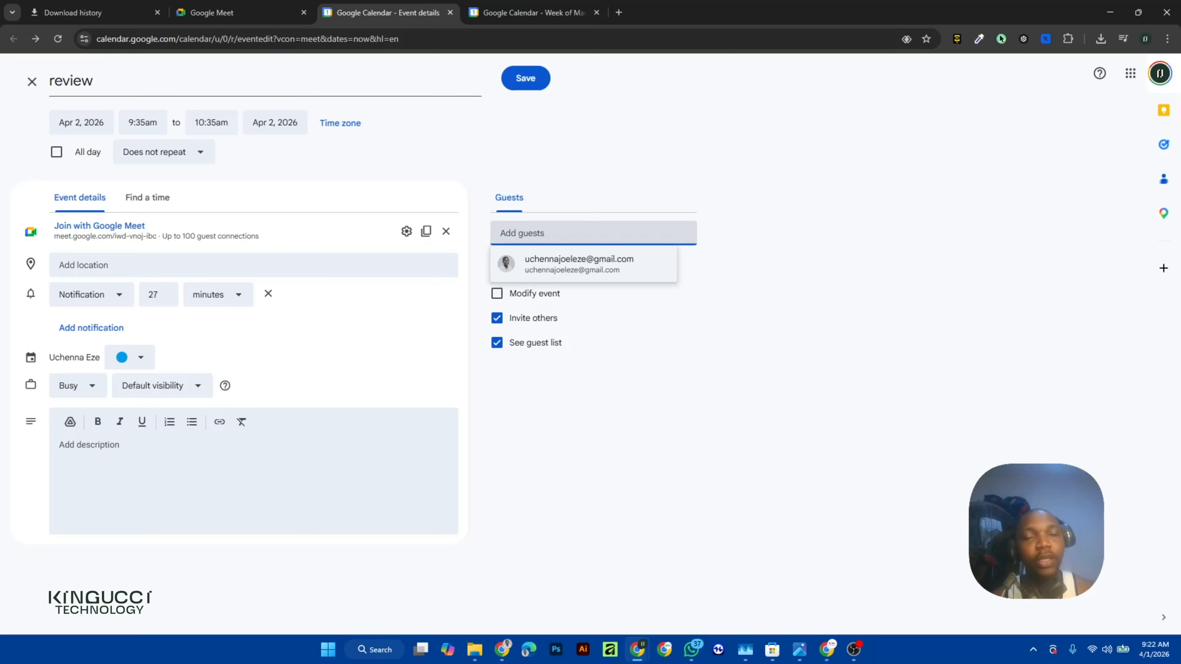
pyautogui.click(573, 273)
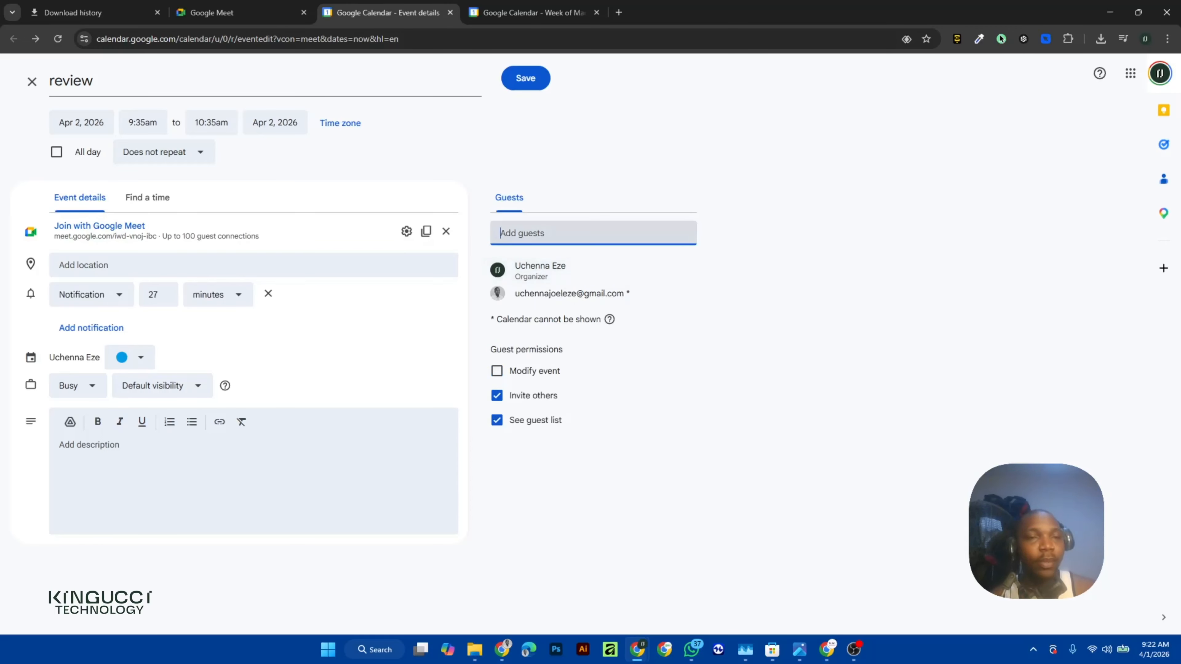
pyautogui.click(513, 87)
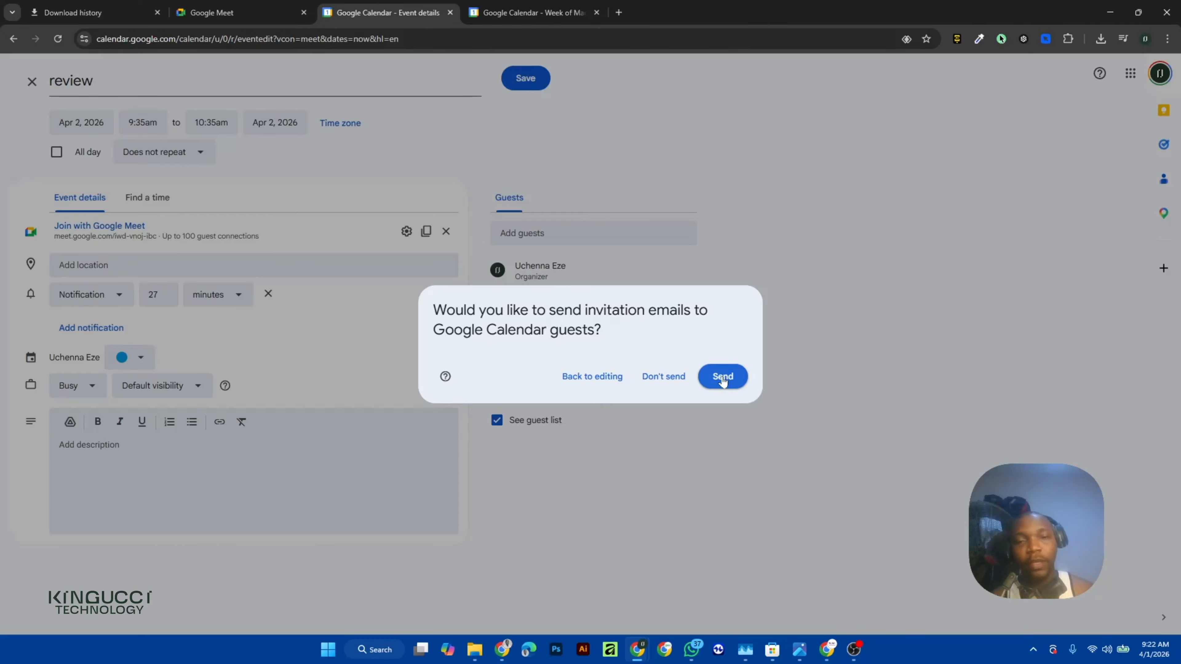
pyautogui.click(723, 377)
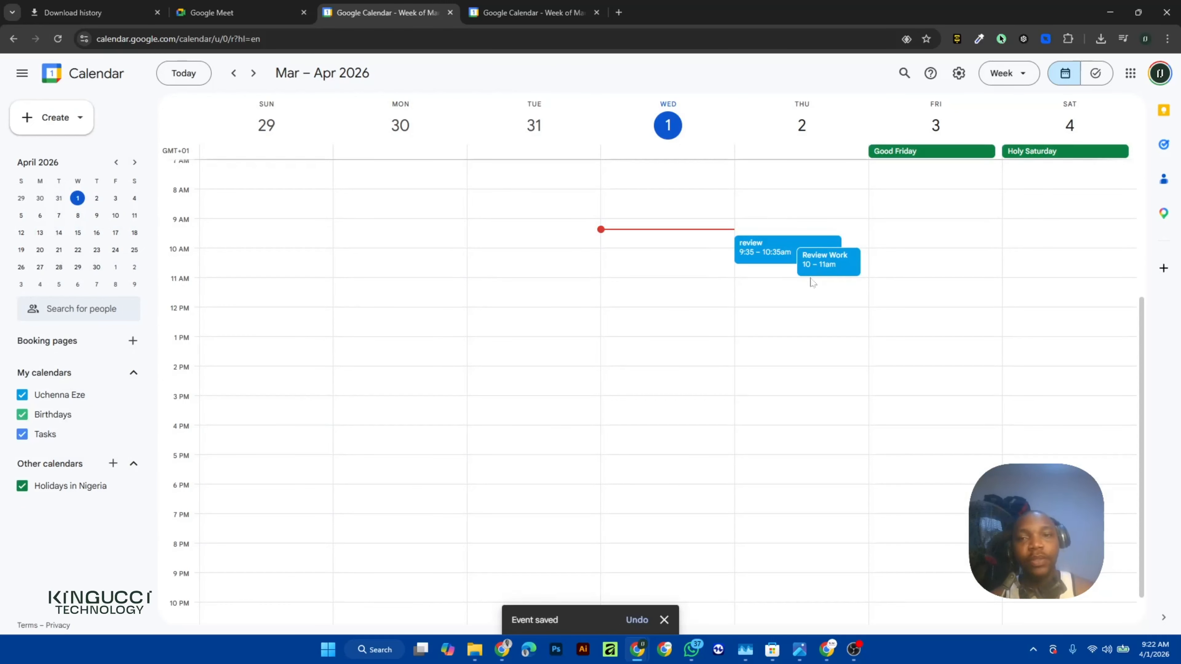
# Check the details of the saved "review" event on Thursday, April 2, and return to the Google Meet page
pyautogui.click(763, 256)
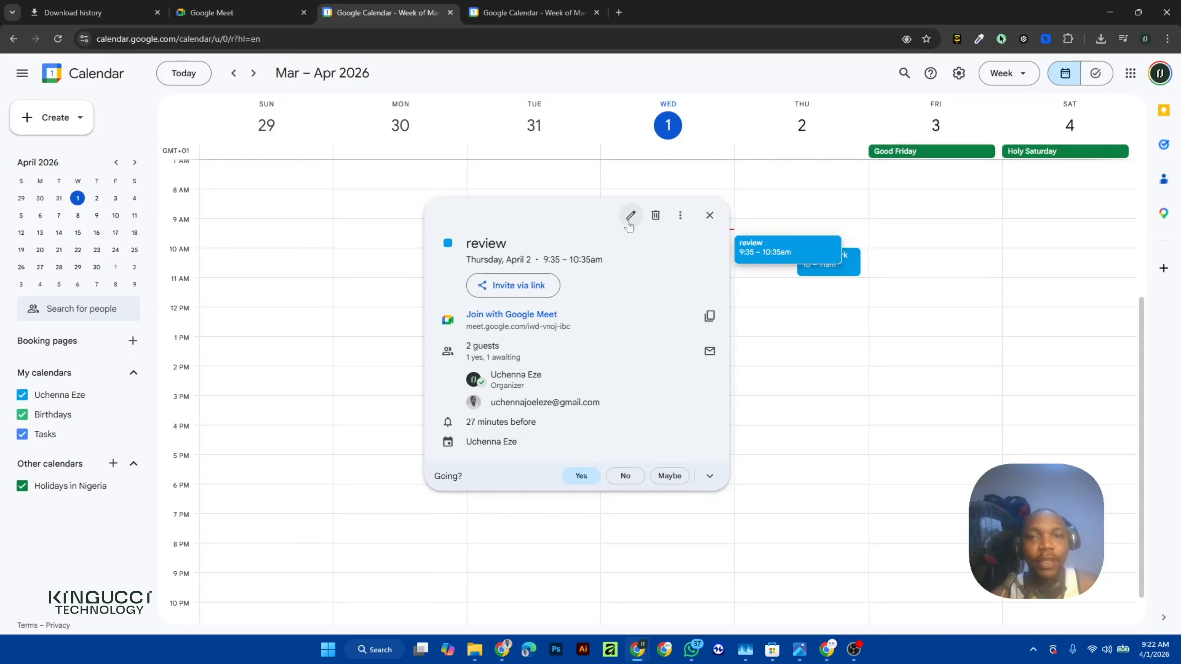
pyautogui.click(823, 309)
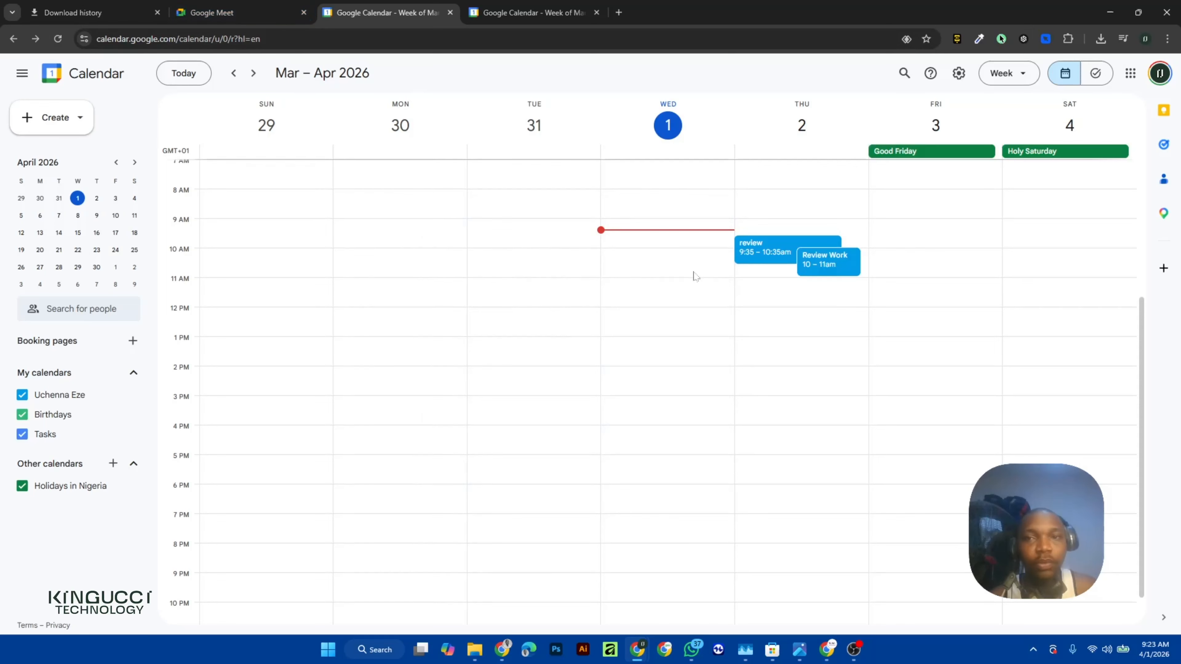
pyautogui.click(239, 13)
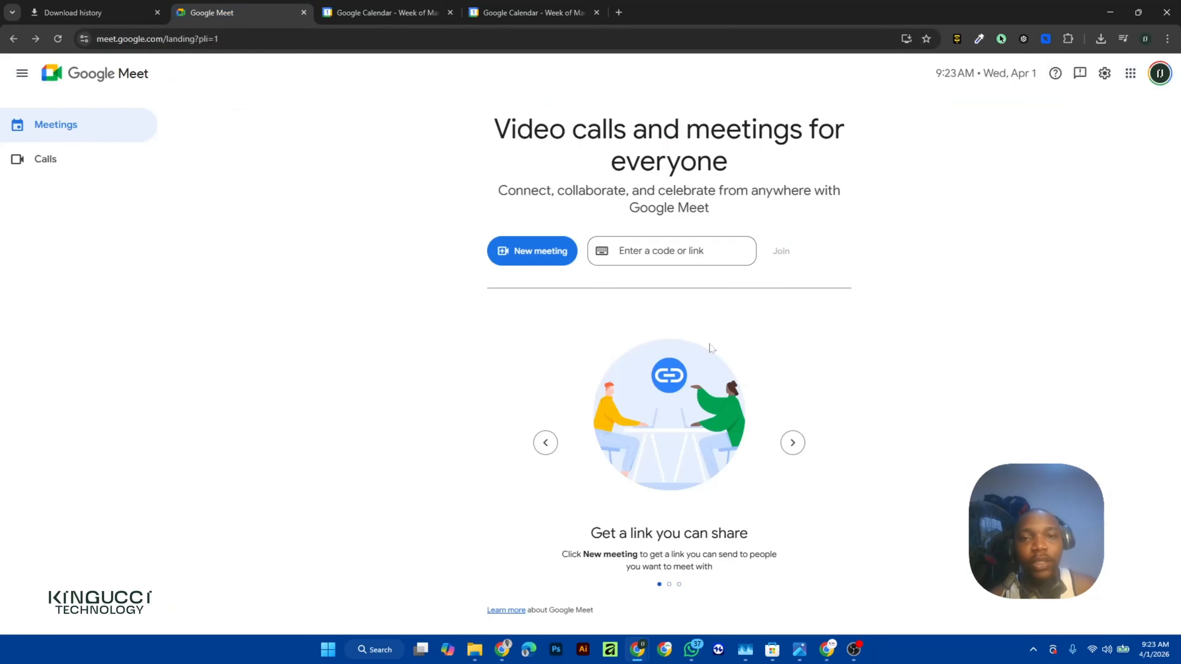